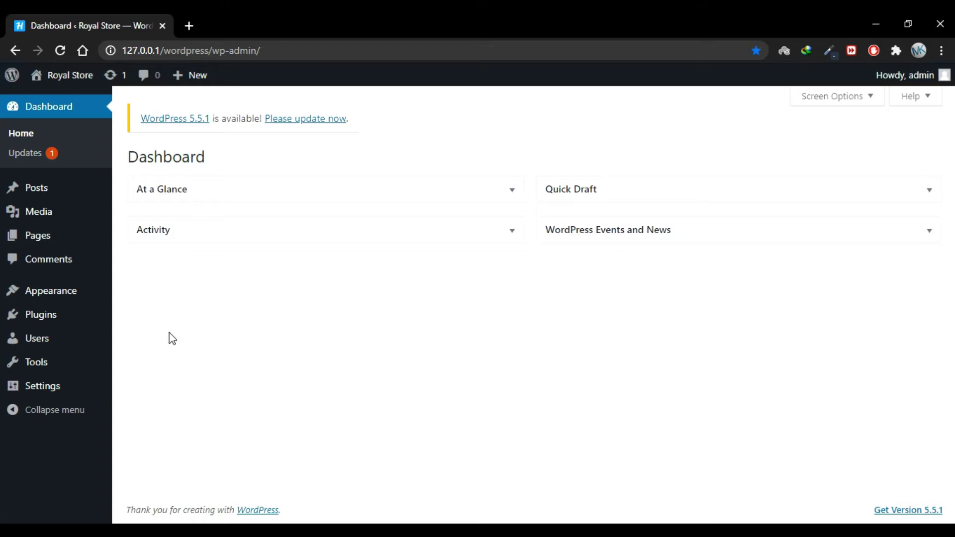
Step: Open the page for adding new plugins and browse the featured plugins
left_click(64, 316)
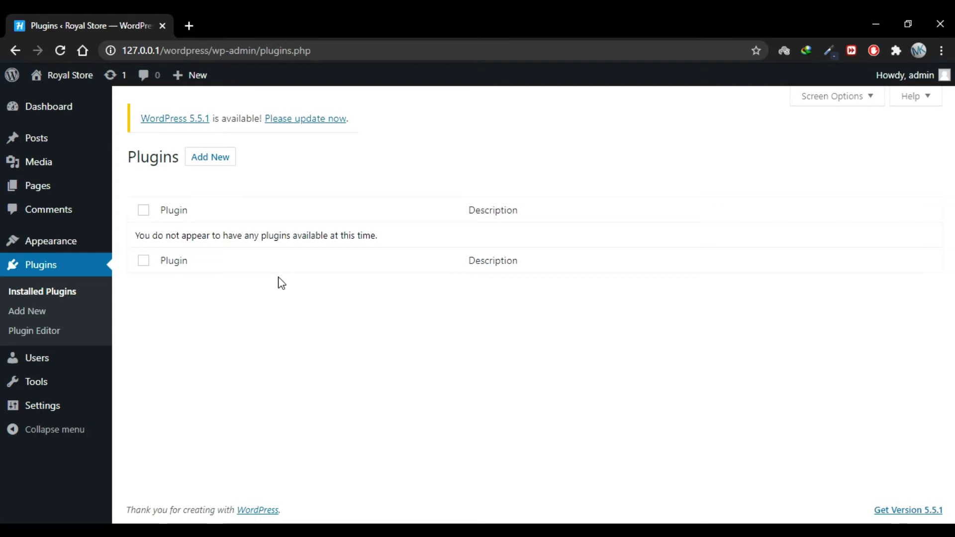
left_click(211, 166)
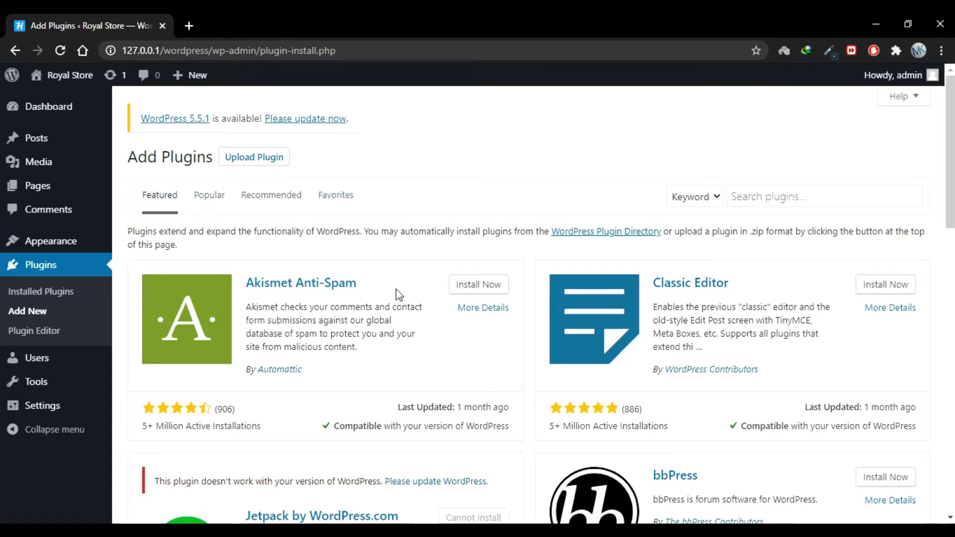
scroll(398, 295, "down", 9)
scroll(398, 295, "up", 5)
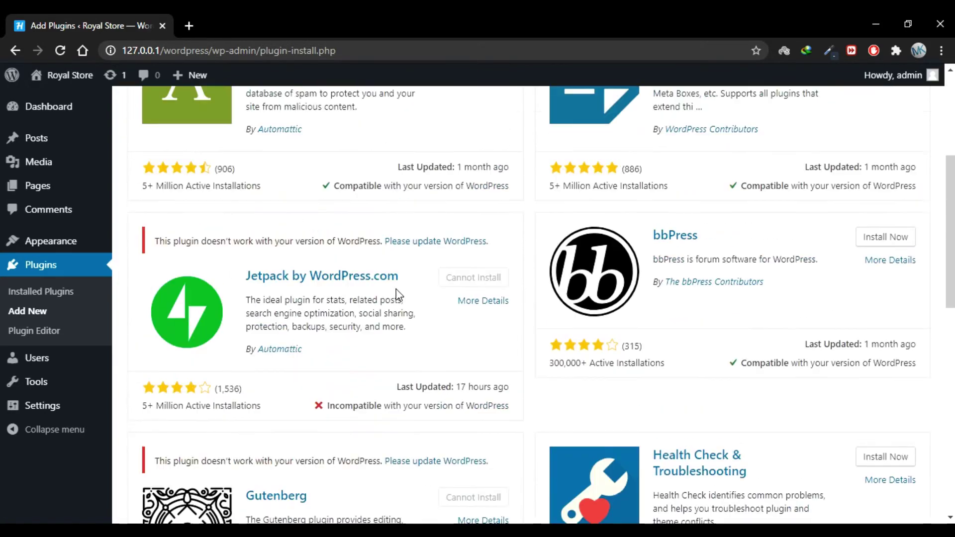
scroll(398, 295, "up", 4)
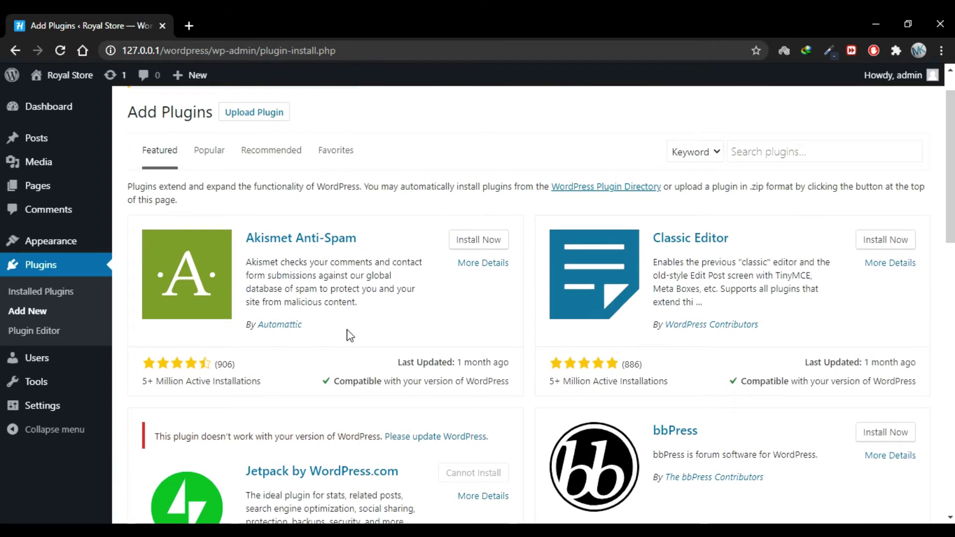
Step: Review Akismet Anti-Spam's description, installation notes, changelog and reviews, and check its compatibility with the installed WordPress version
left_click(307, 240)
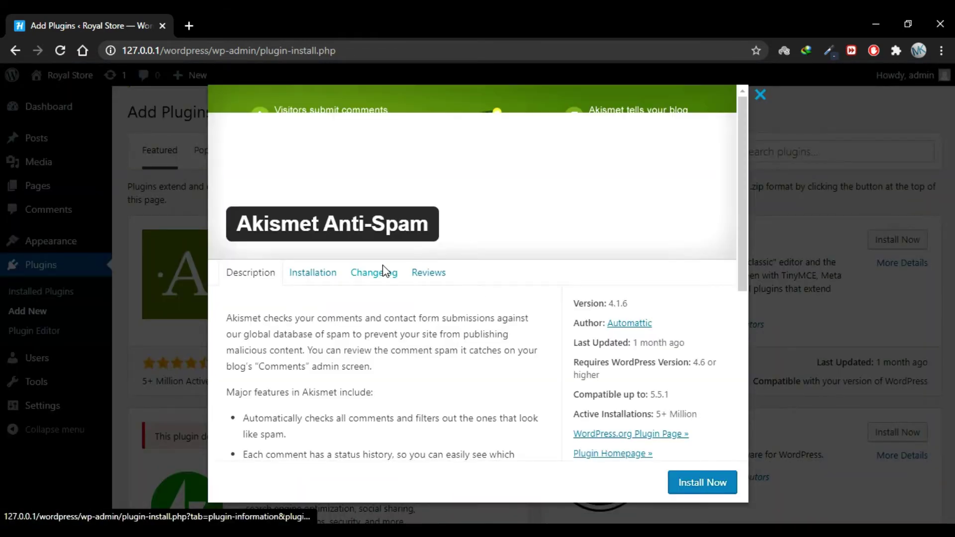
scroll(301, 305, "down", 1)
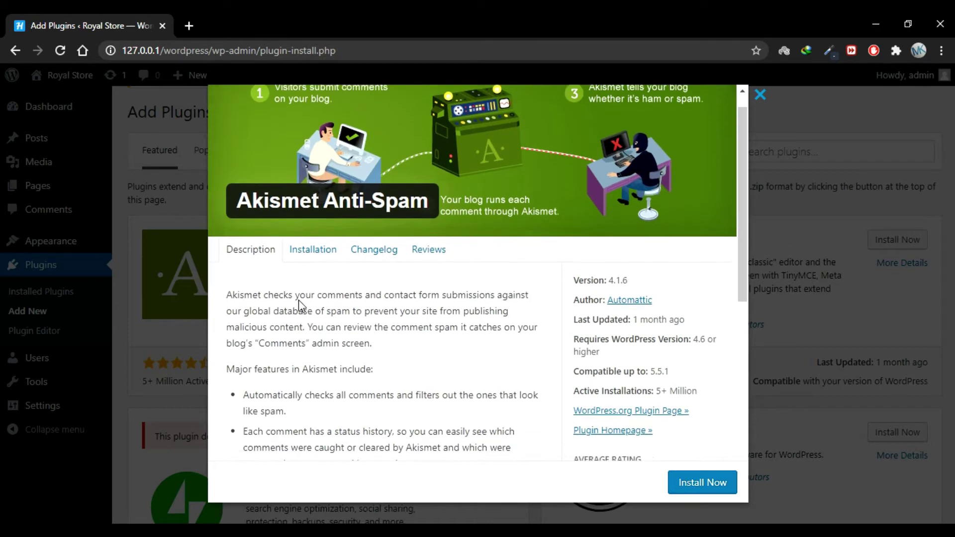
left_click_drag(226, 295, 350, 372)
left_click(350, 373)
left_click(323, 256)
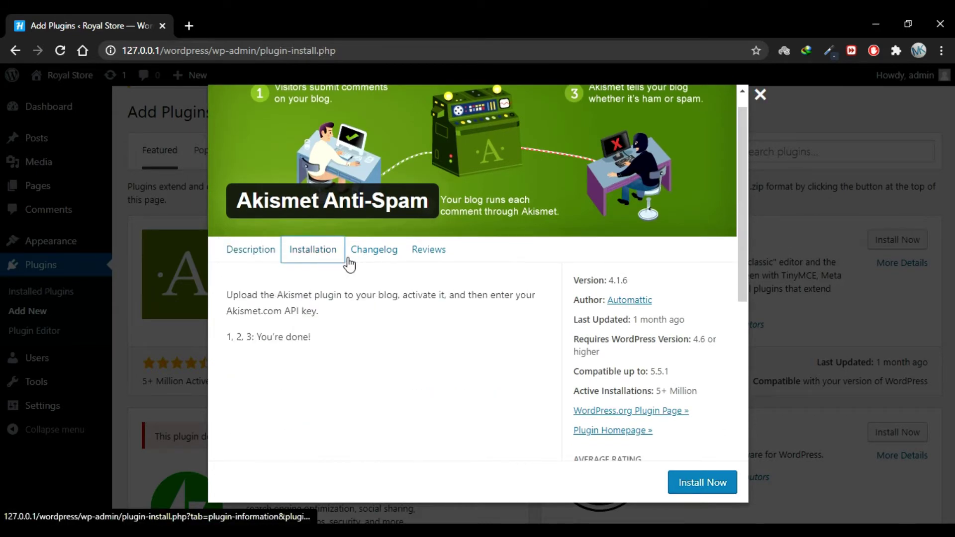
left_click(375, 251)
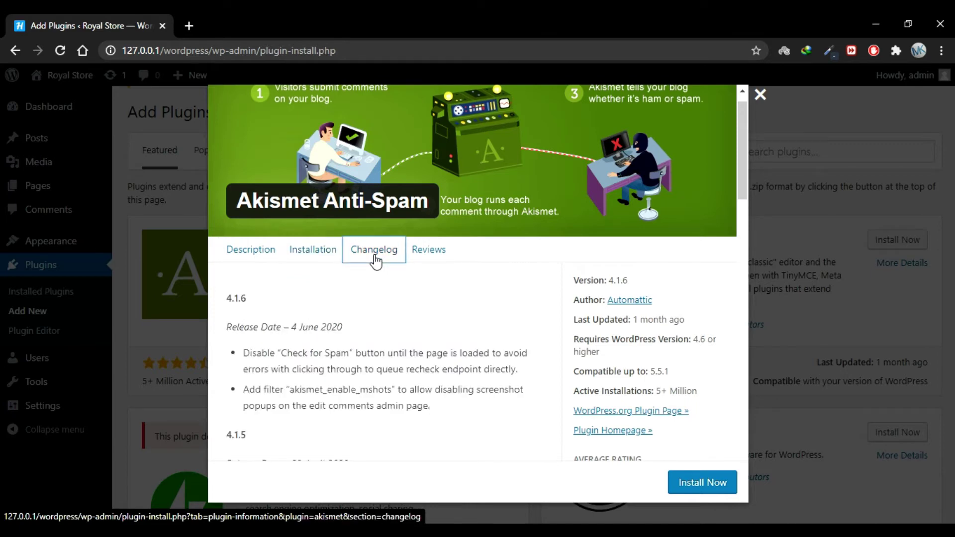
left_click(436, 259)
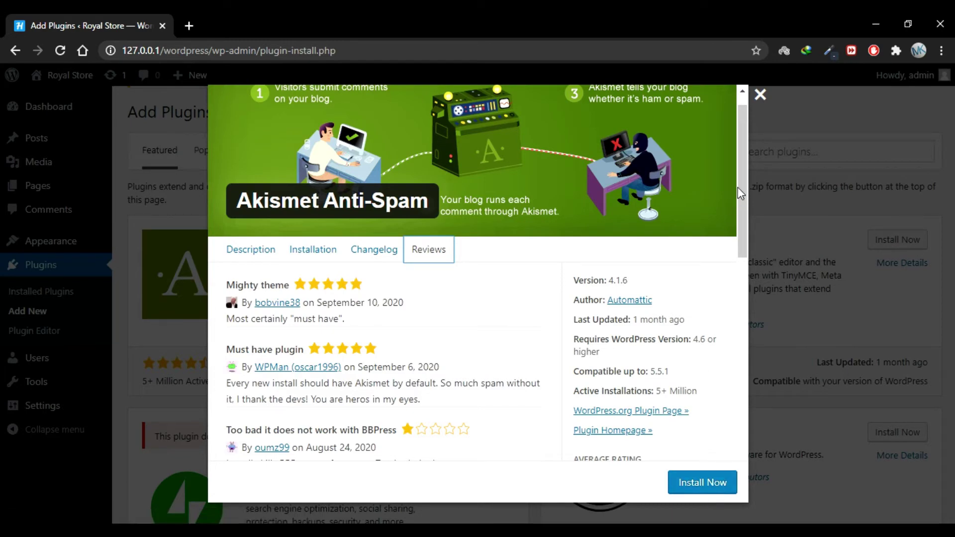
left_click(759, 95)
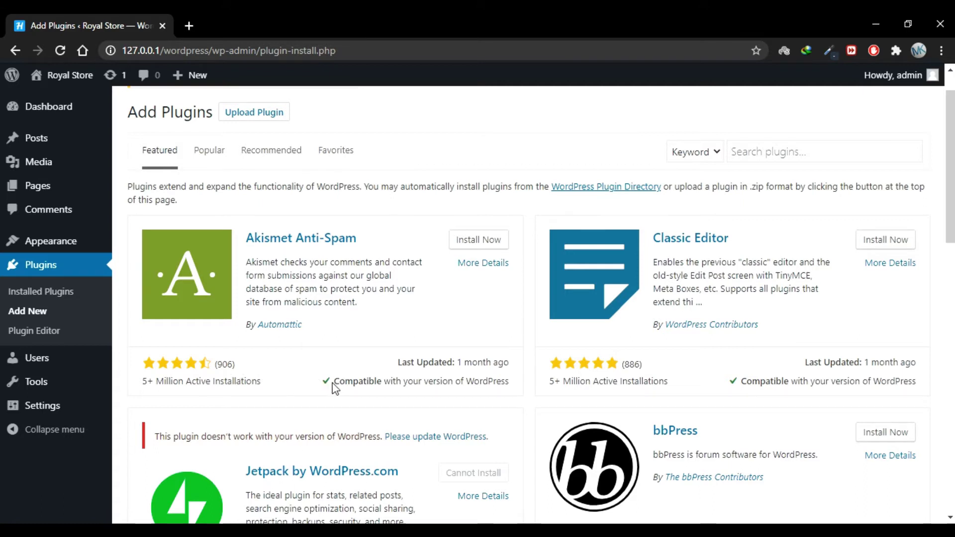
left_click_drag(334, 381, 512, 386)
left_click(512, 387)
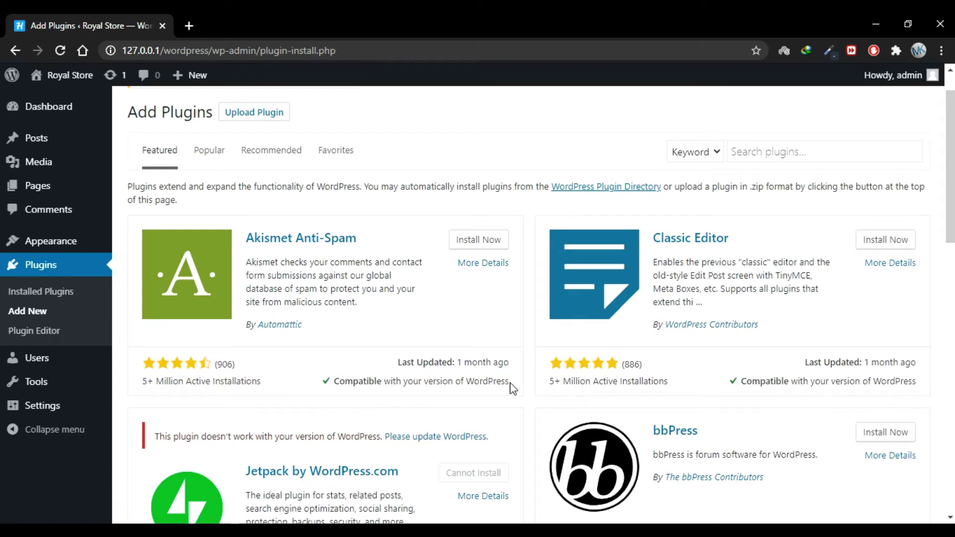
Step: Look through the Popular, Recommended and Favorites plugin listings and return to the Featured listing
scroll(509, 382, "up", 1)
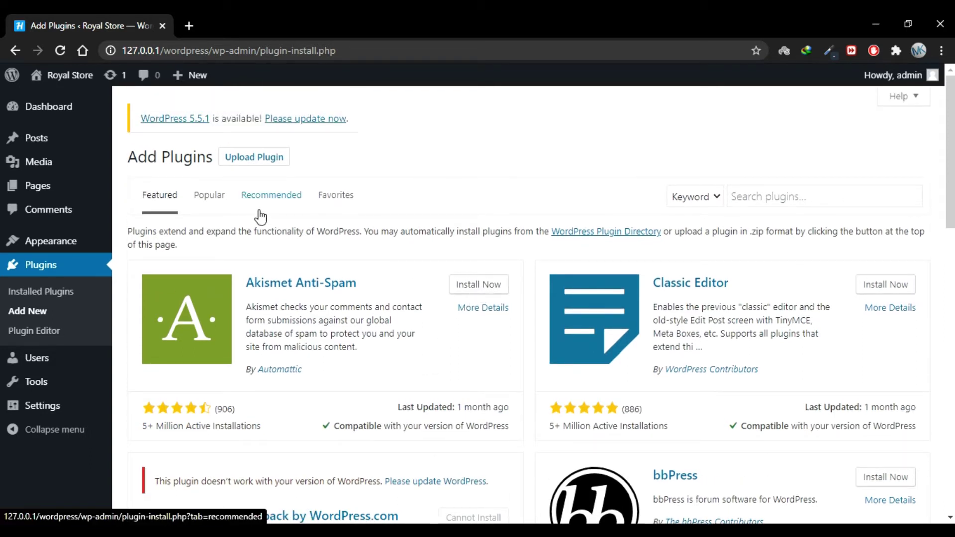
left_click(209, 199)
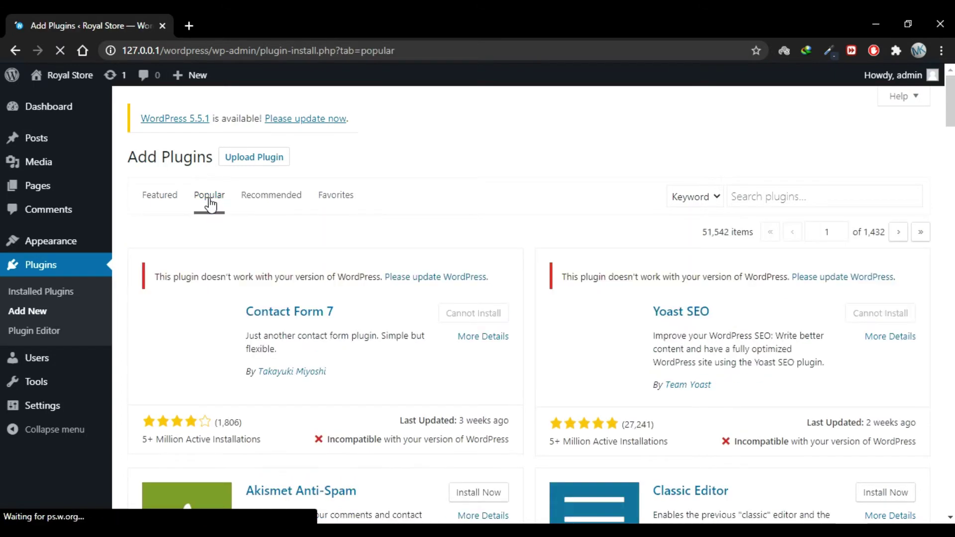
scroll(387, 260, "down", 7)
scroll(387, 260, "up", 7)
left_click(283, 202)
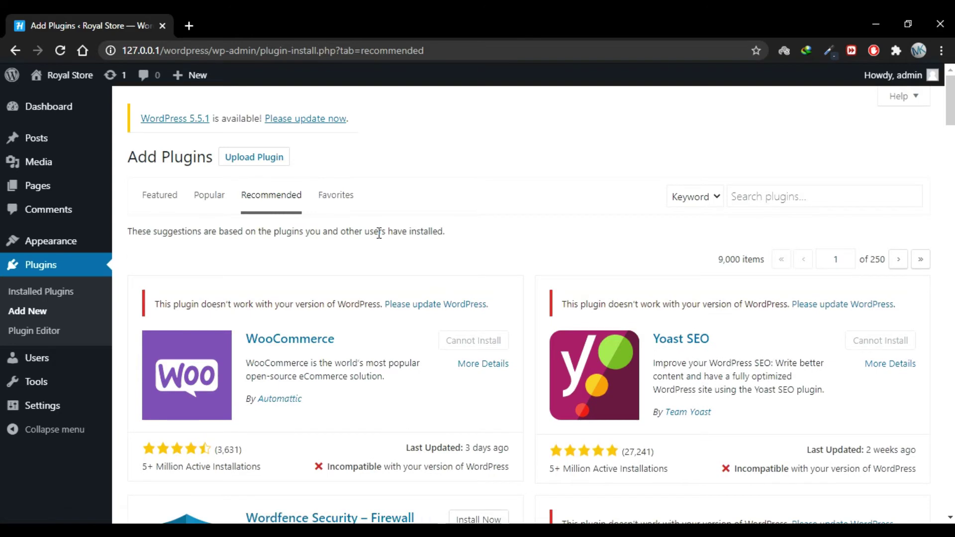
scroll(380, 232, "down", 1)
scroll(375, 232, "up", 1)
left_click(335, 198)
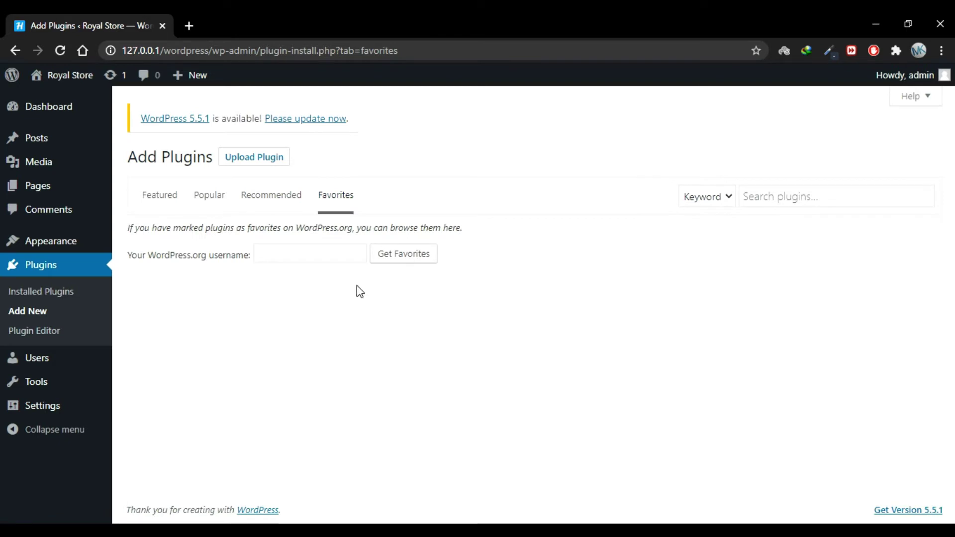
left_click(824, 200)
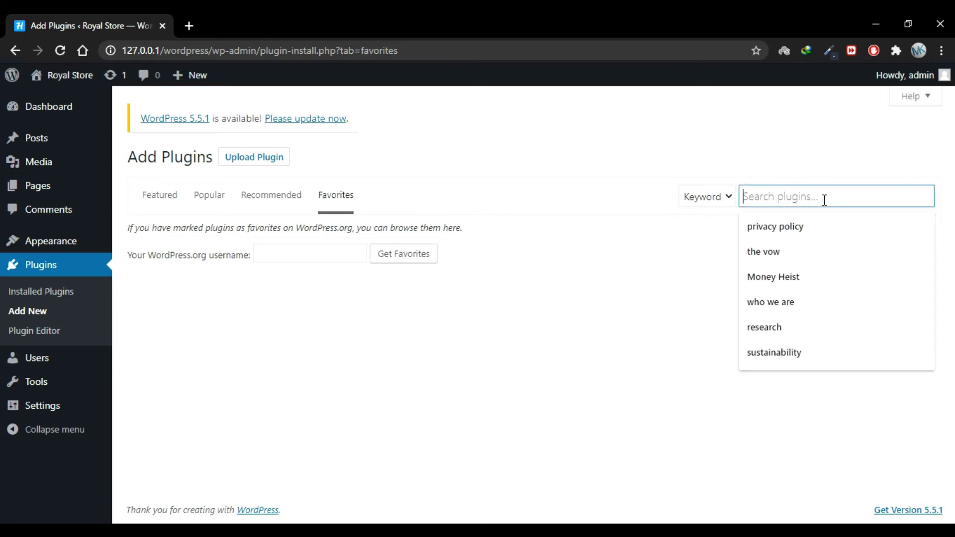
left_click(654, 252)
left_click(166, 201)
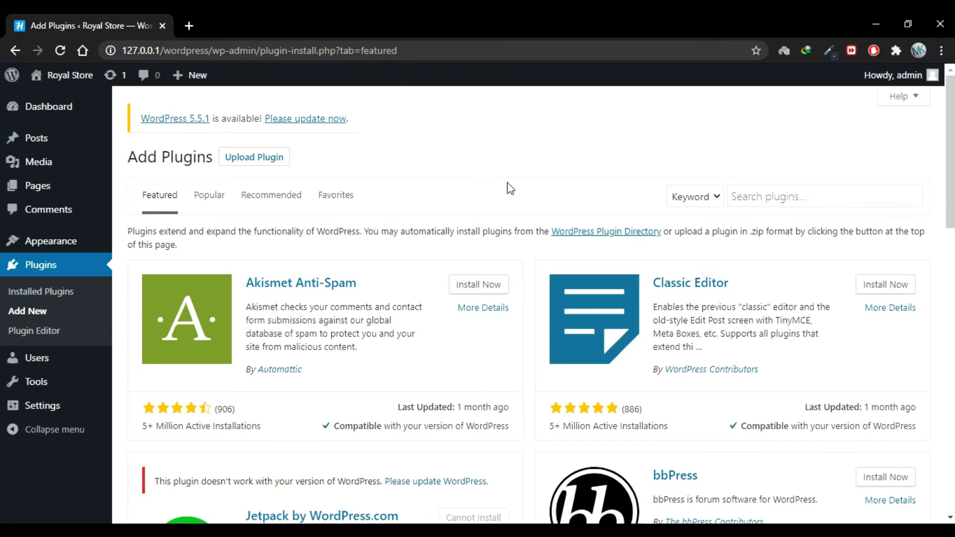
Step: Find the Elementor Website Builder plugin by searching for "elementor", and install and activate it
left_click(750, 197)
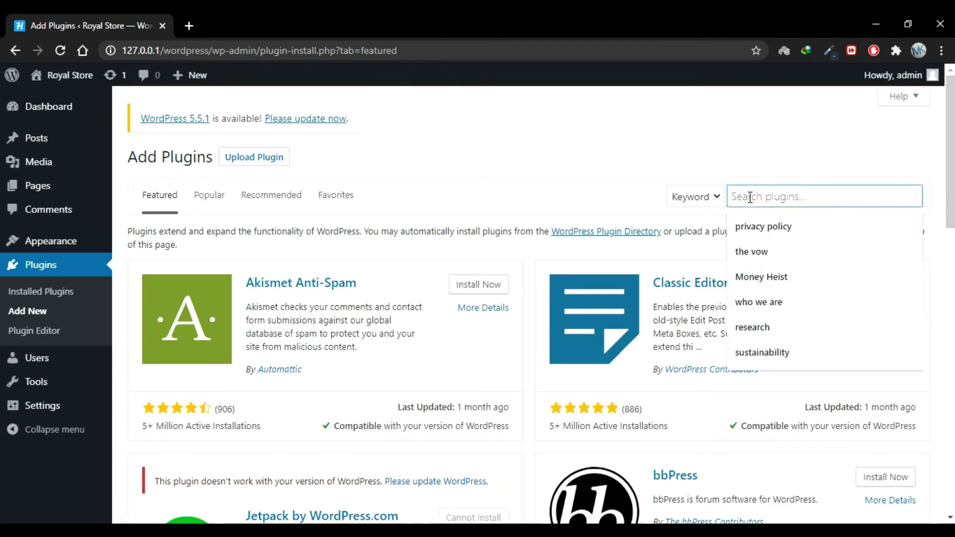
type("elementor")
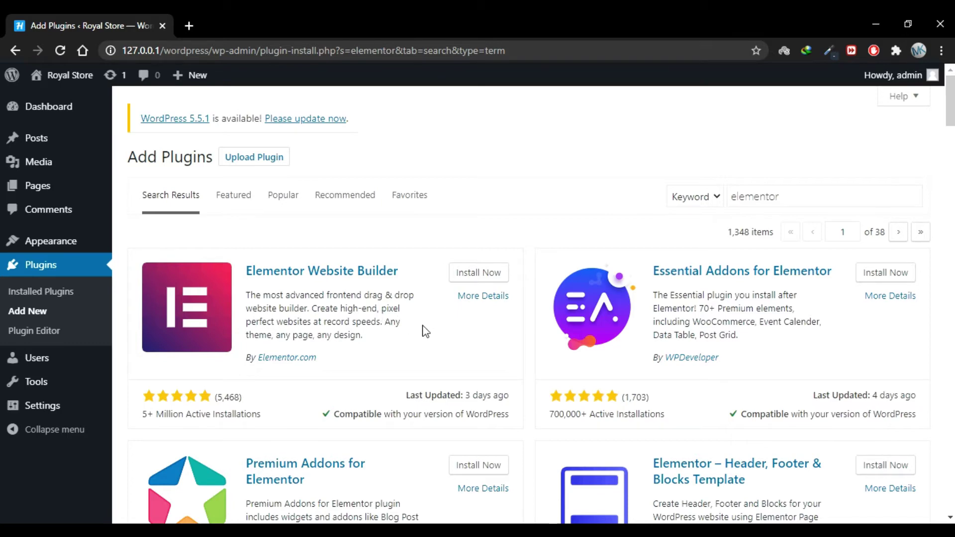
left_click(348, 274)
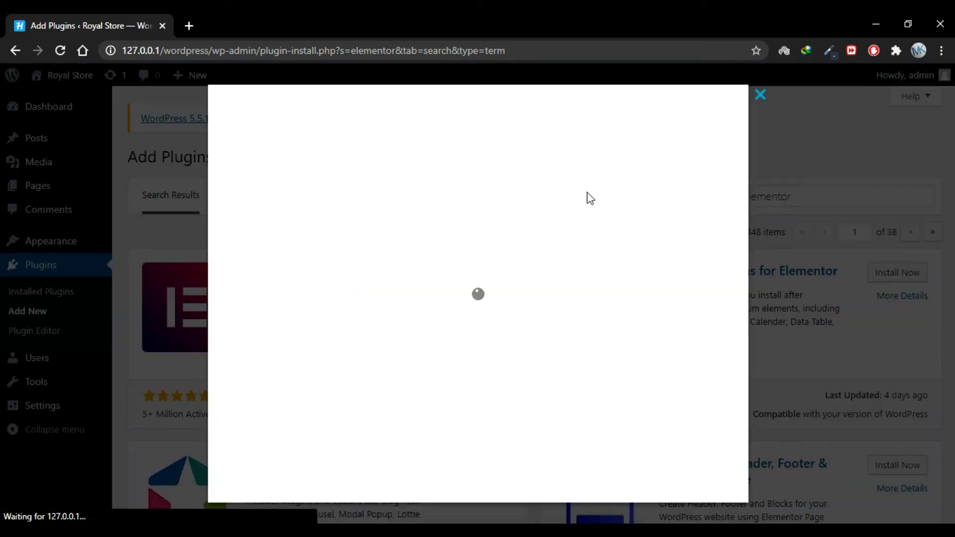
left_click(761, 98)
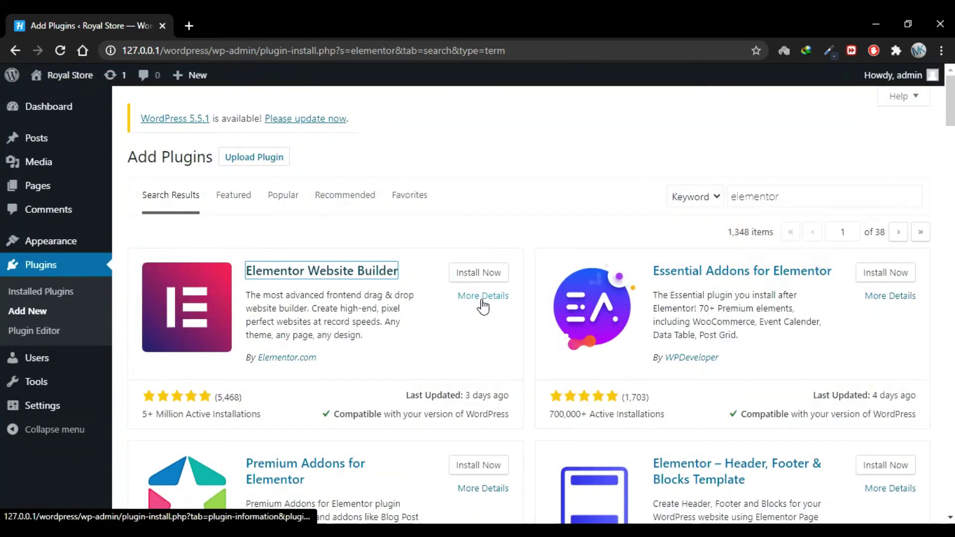
left_click(484, 274)
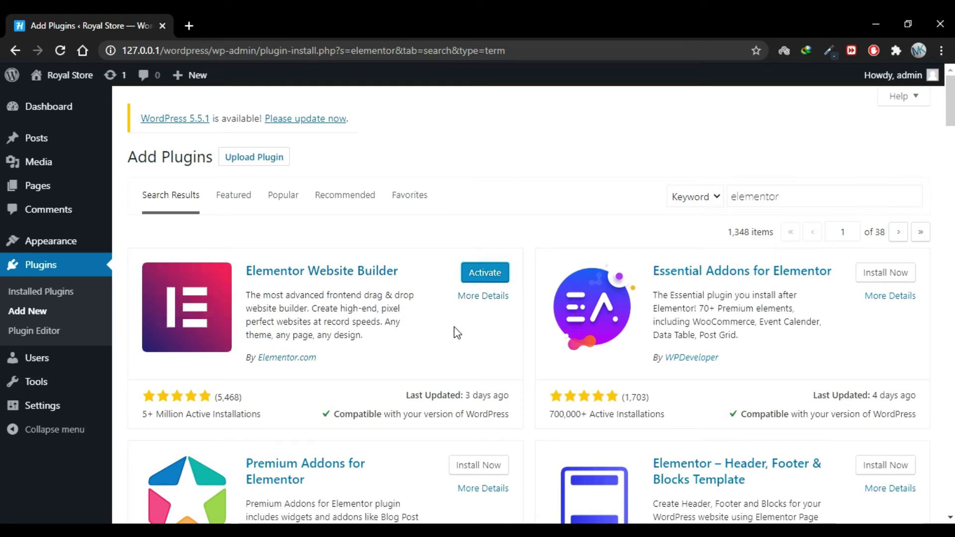
left_click(485, 273)
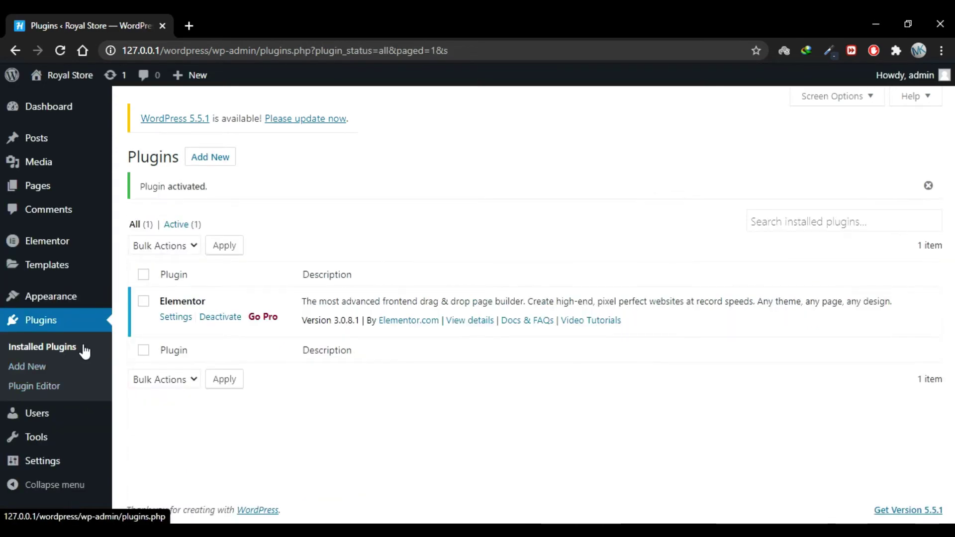
Step: Deactivate the Elementor plugin, skipping the feedback survey
left_click(220, 318)
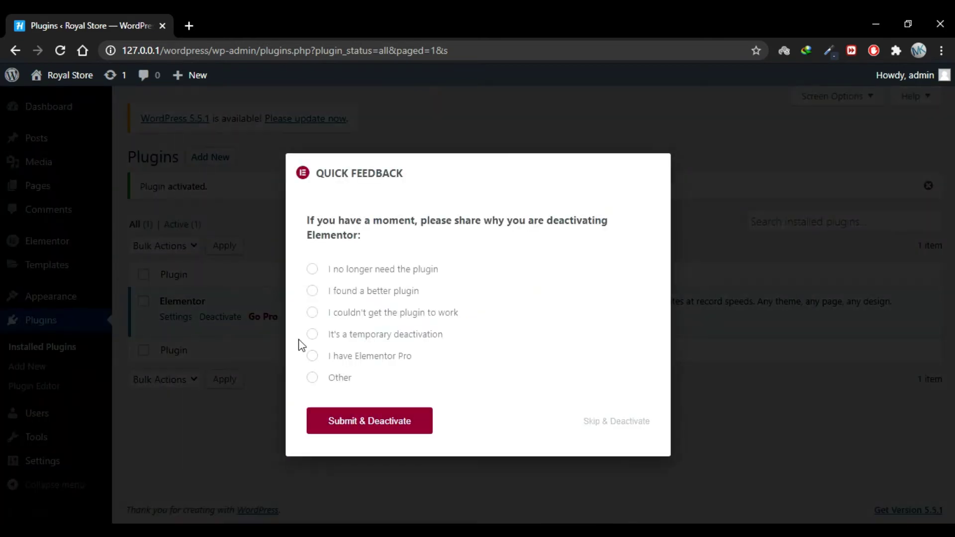
left_click(619, 422)
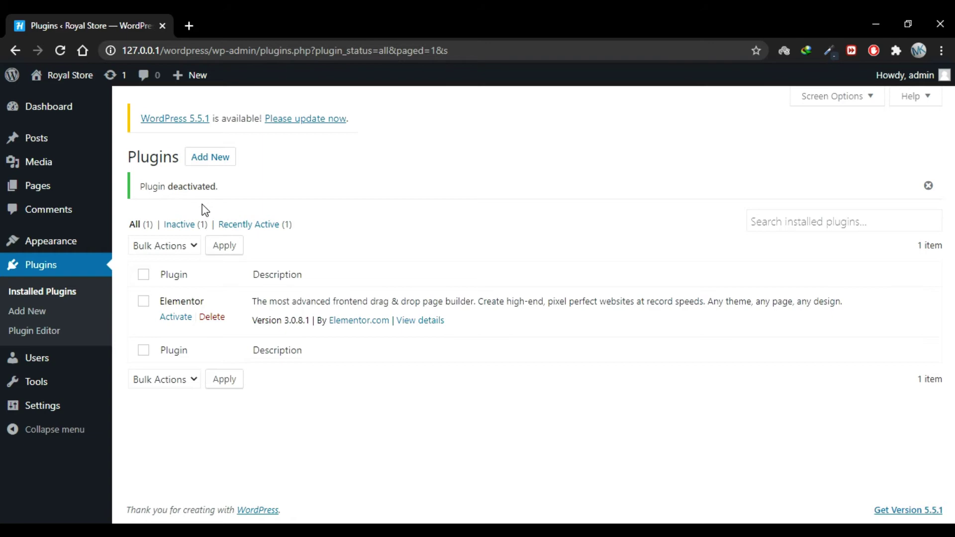
Step: Install the Classic Editor plugin from the featured plugins and activate it
left_click(217, 167)
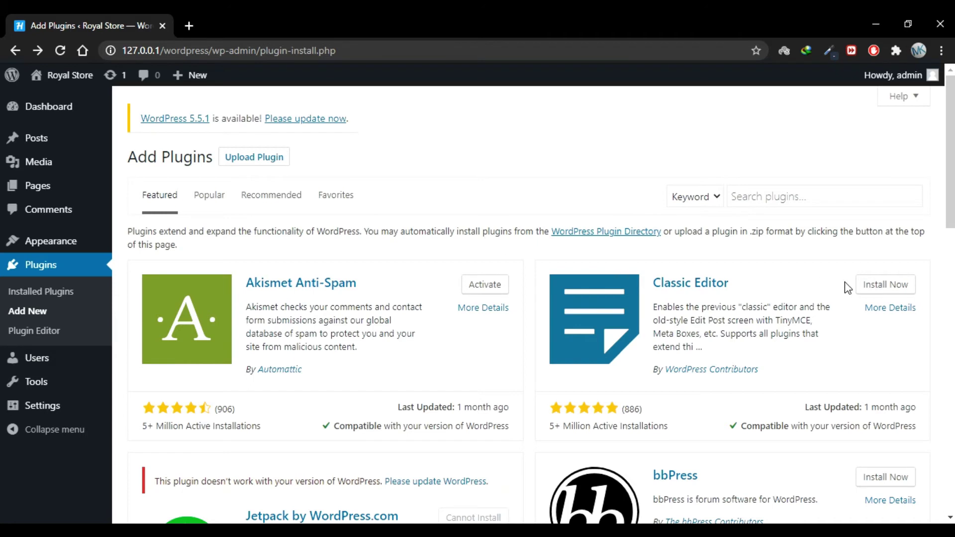
left_click(887, 292)
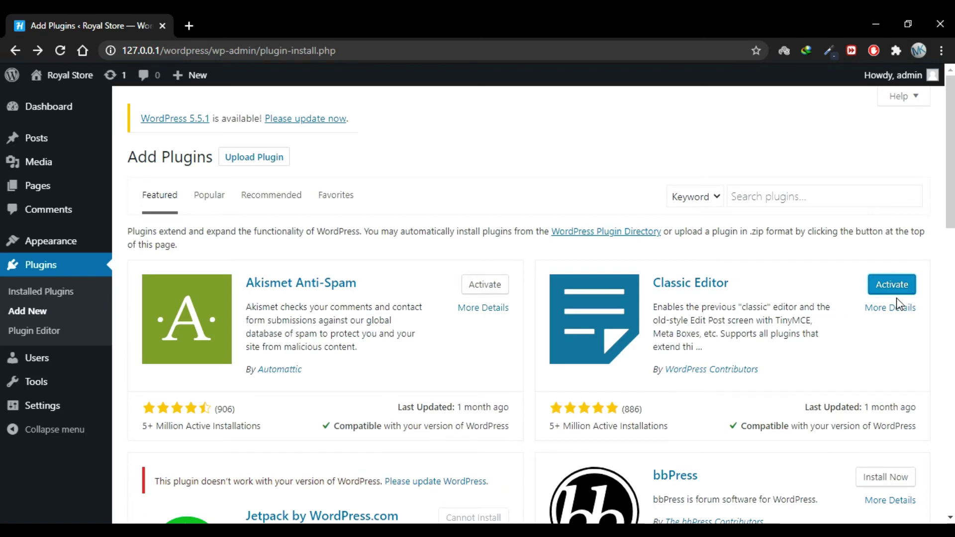
left_click(892, 286)
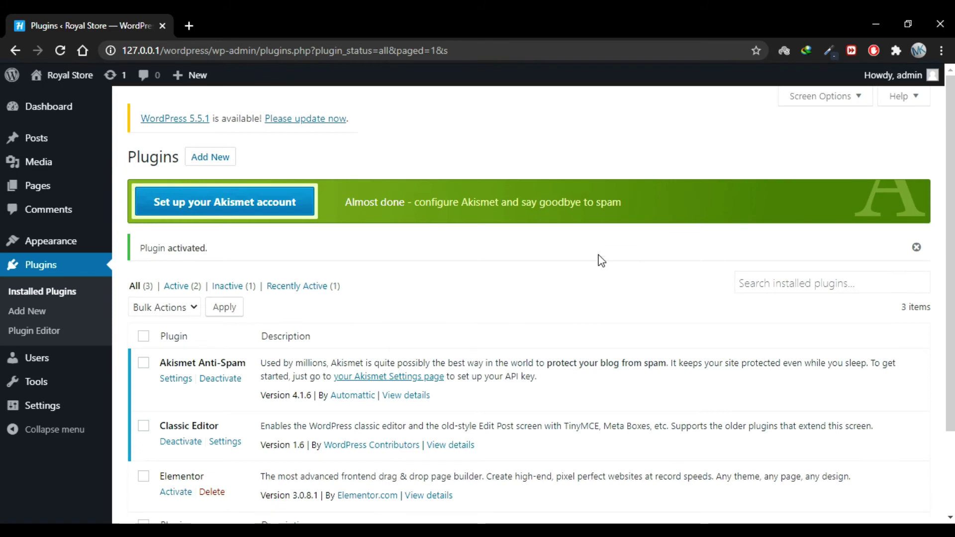
Step: Examine the installed plugins by their active and inactive status, returning to the list of all plugins
scroll(598, 260, "down", 3)
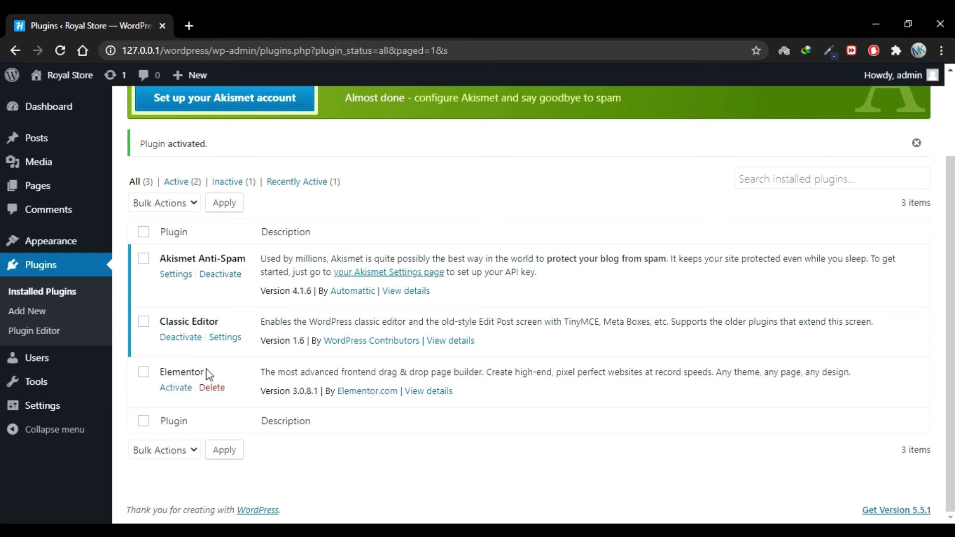
left_click(182, 187)
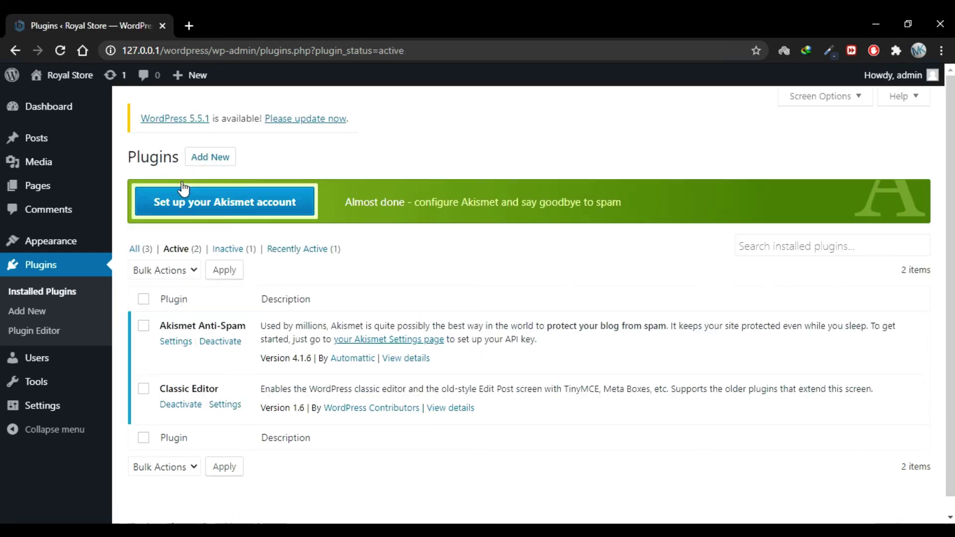
scroll(237, 309, "down", 1)
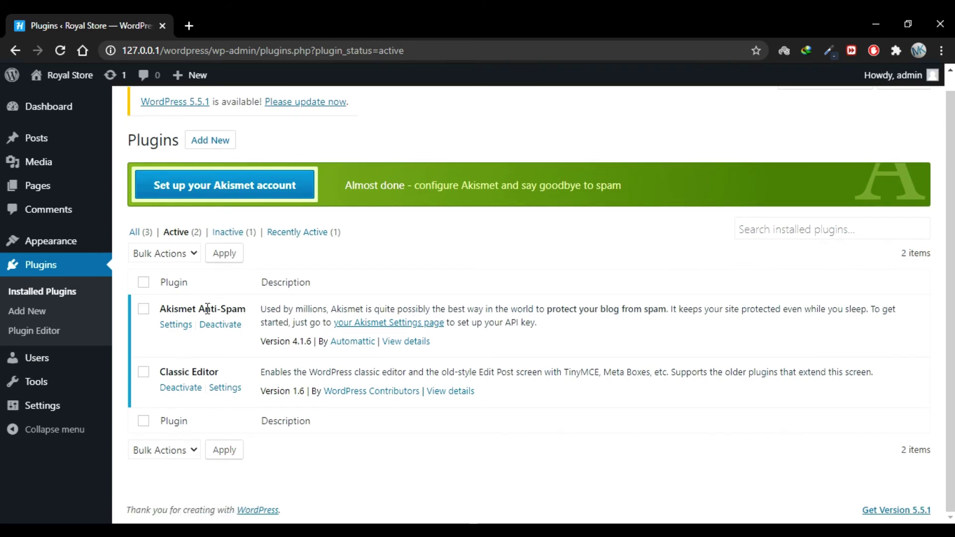
left_click(240, 238)
scroll(238, 268, "down", 2)
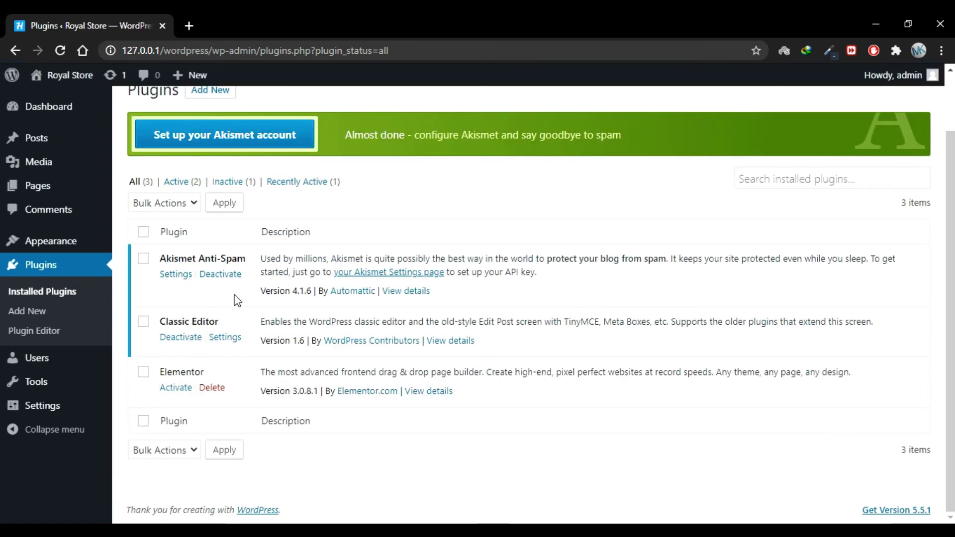
Step: Deactivate the Akismet Anti-Spam plugin and delete it together with its data
left_click(220, 275)
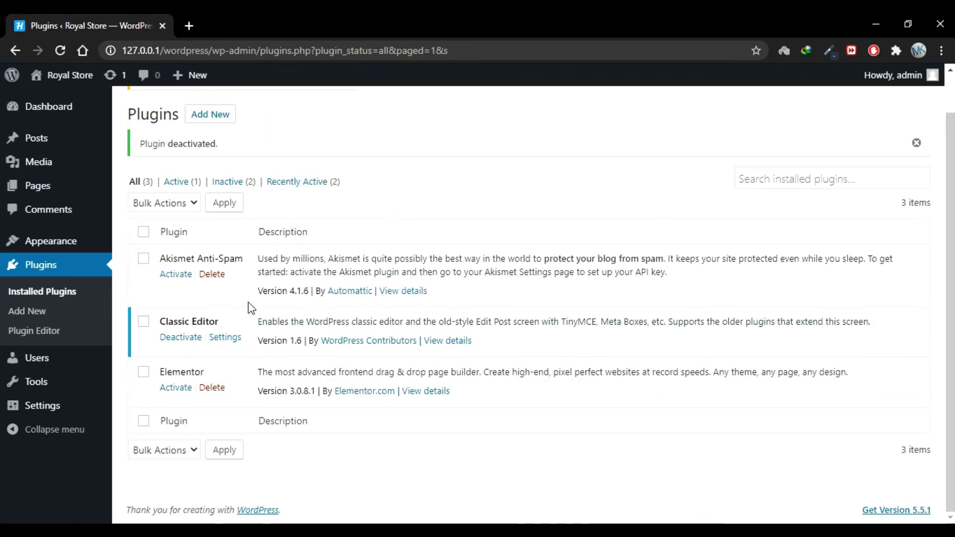
left_click(213, 276)
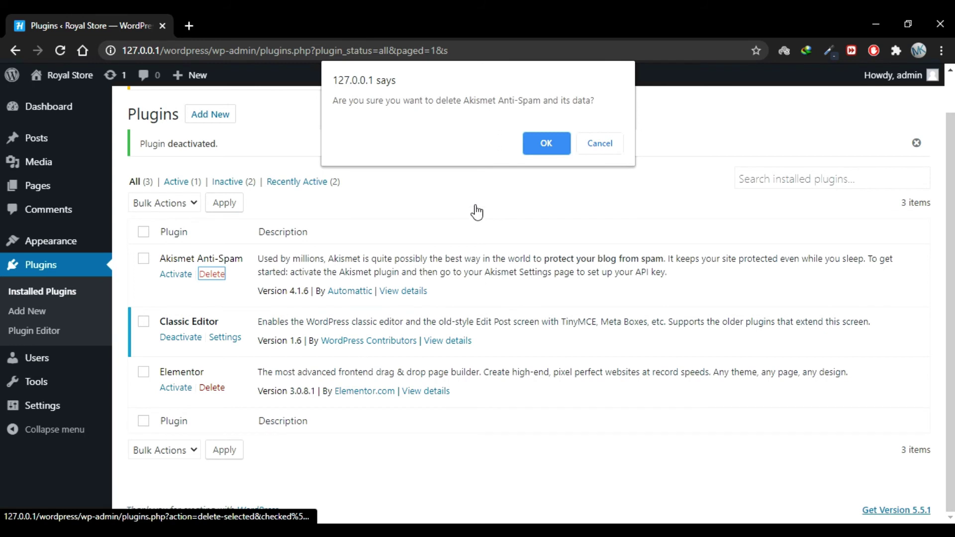
left_click(549, 145)
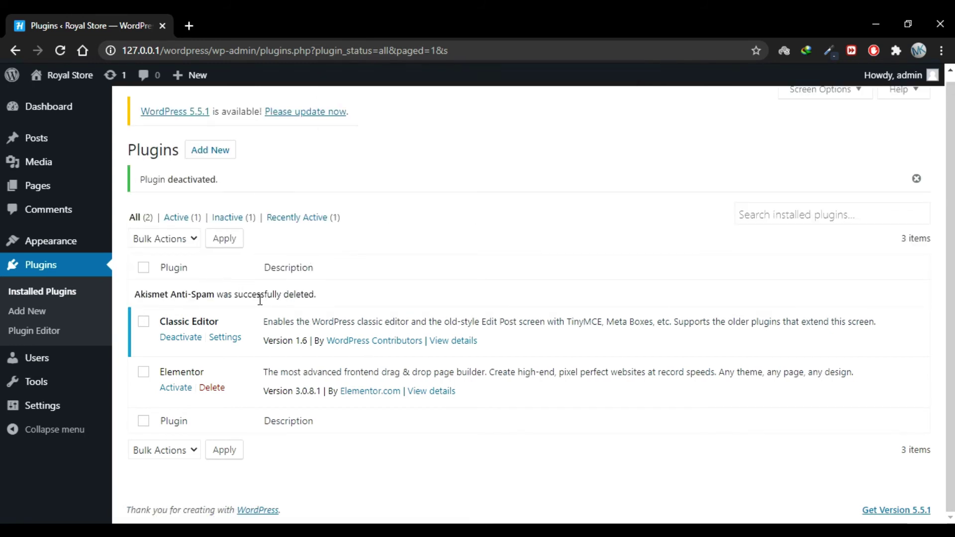
left_click_drag(318, 298, 140, 300)
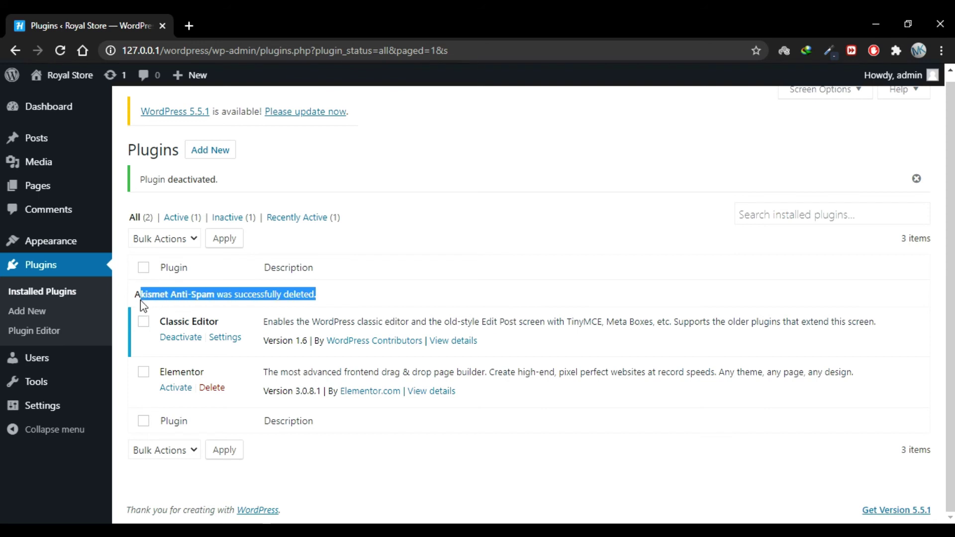
left_click(140, 299)
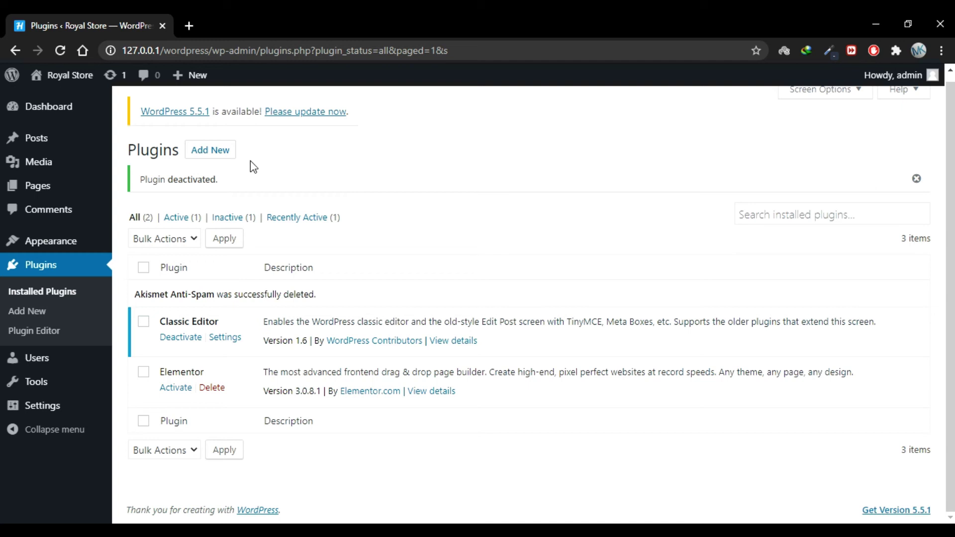
Step: Start a new plugin upload and choose multi-step-form.1.5.4.zip from F:\Freelance stuff\Plugins as the file
left_click(212, 150)
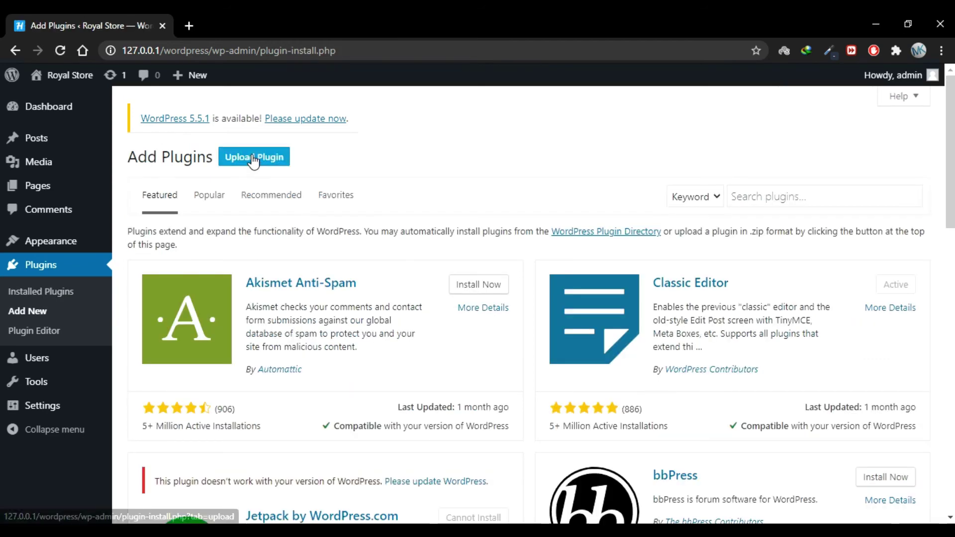
left_click(250, 158)
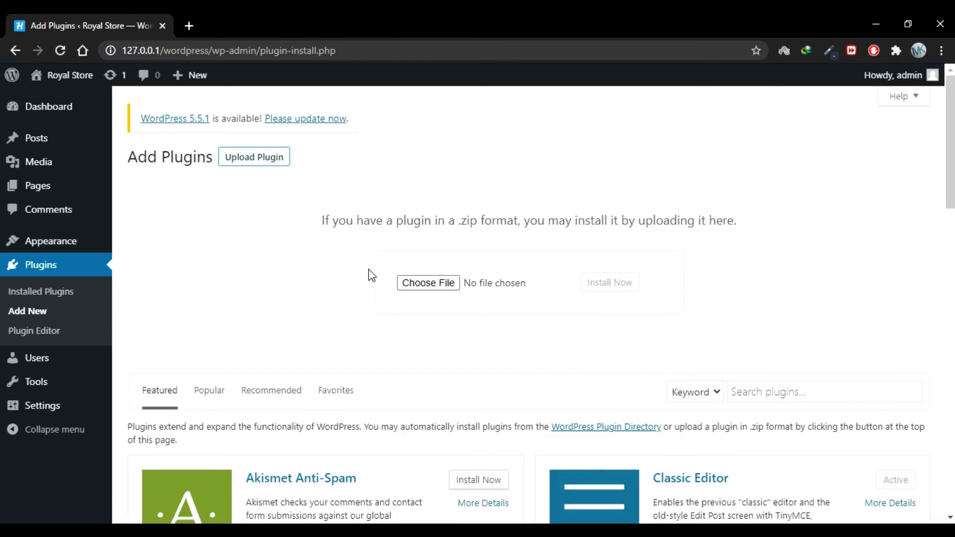
left_click(444, 287)
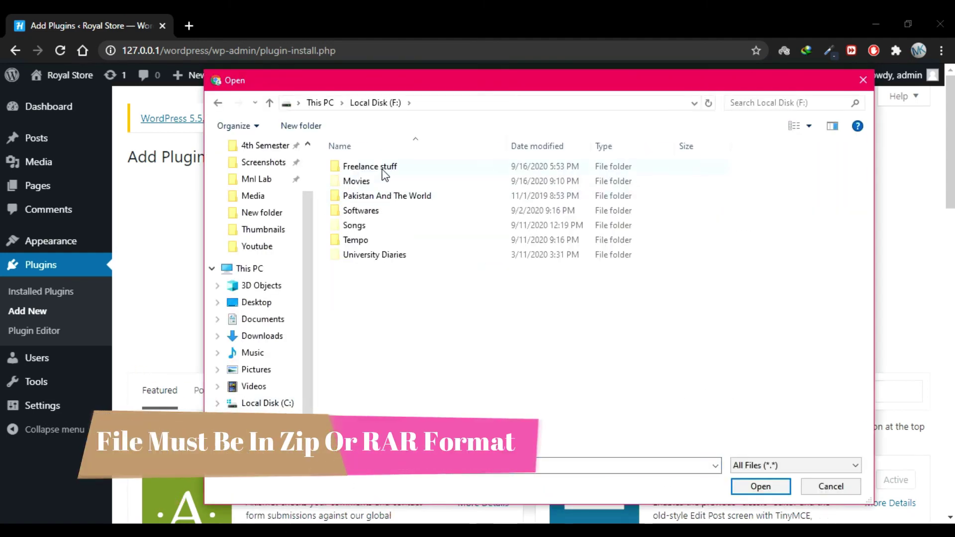
double_click(385, 170)
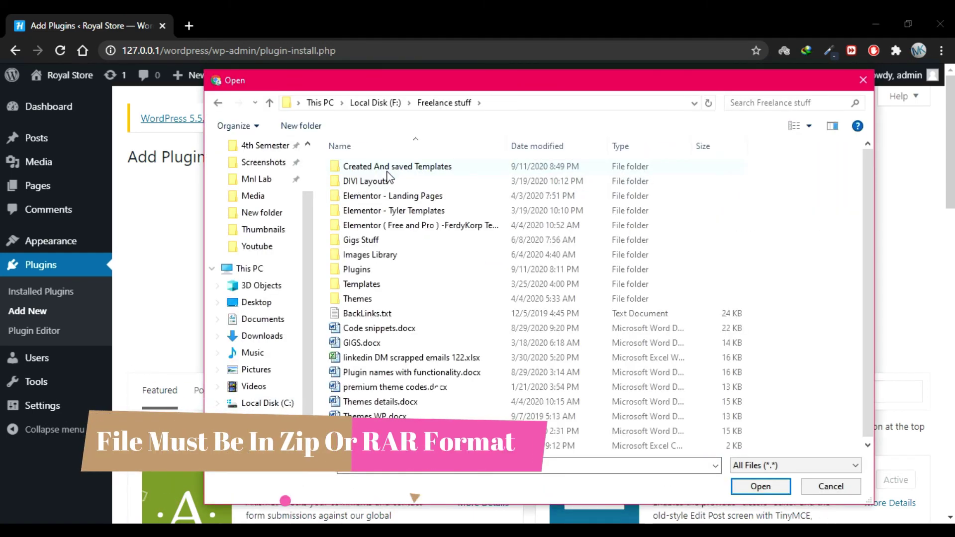
double_click(383, 269)
scroll(450, 306, "up", 1)
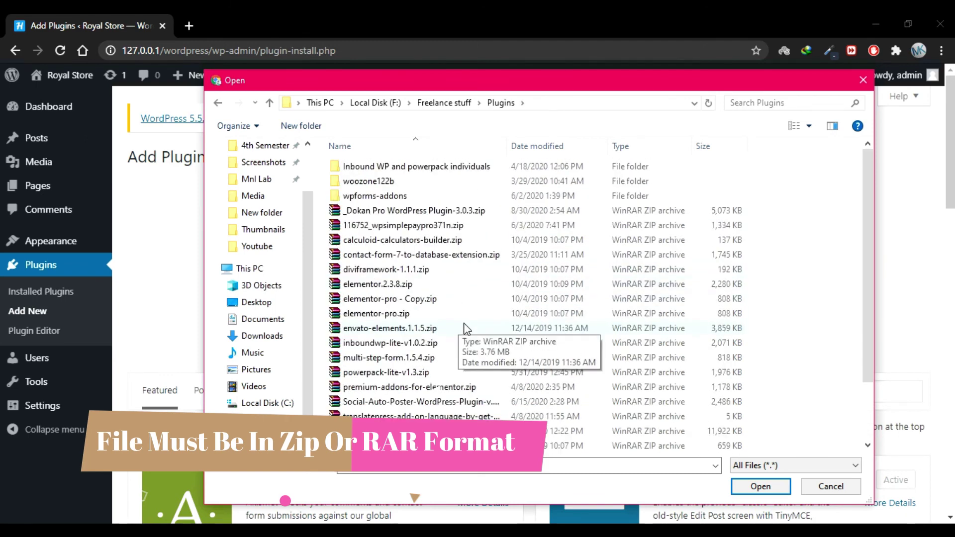
double_click(410, 358)
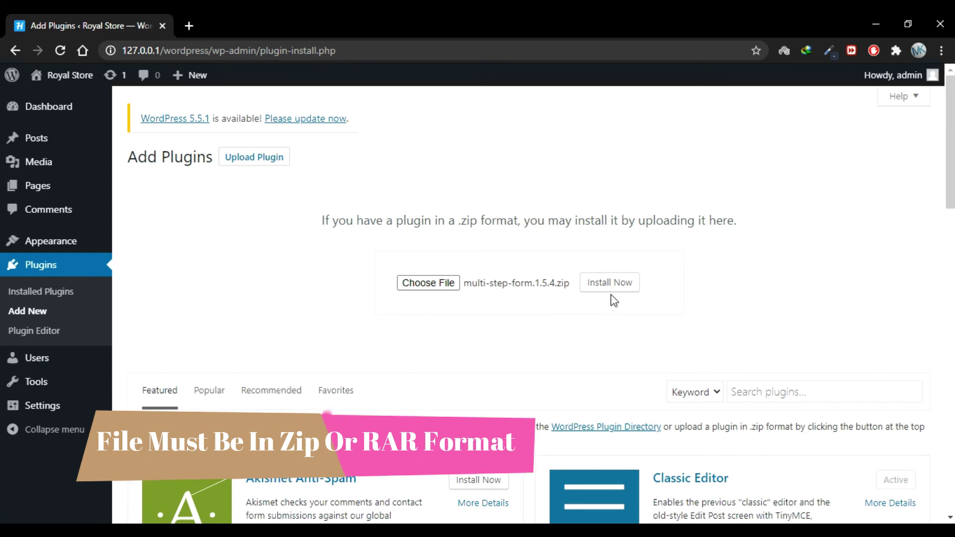
Step: Install the Multi Step Form plugin from the chosen zip file, activate it and locate it among the installed plugins
left_click(615, 288)
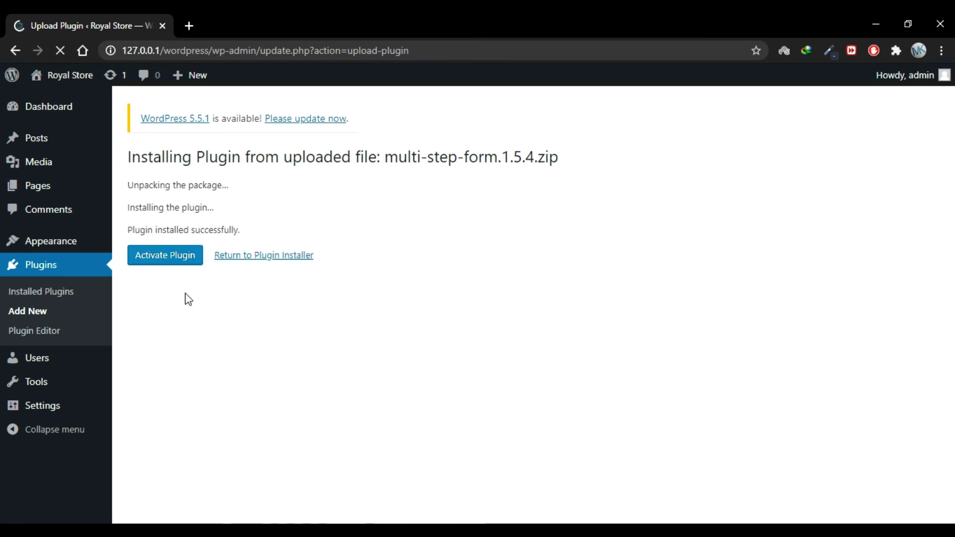
left_click(171, 264)
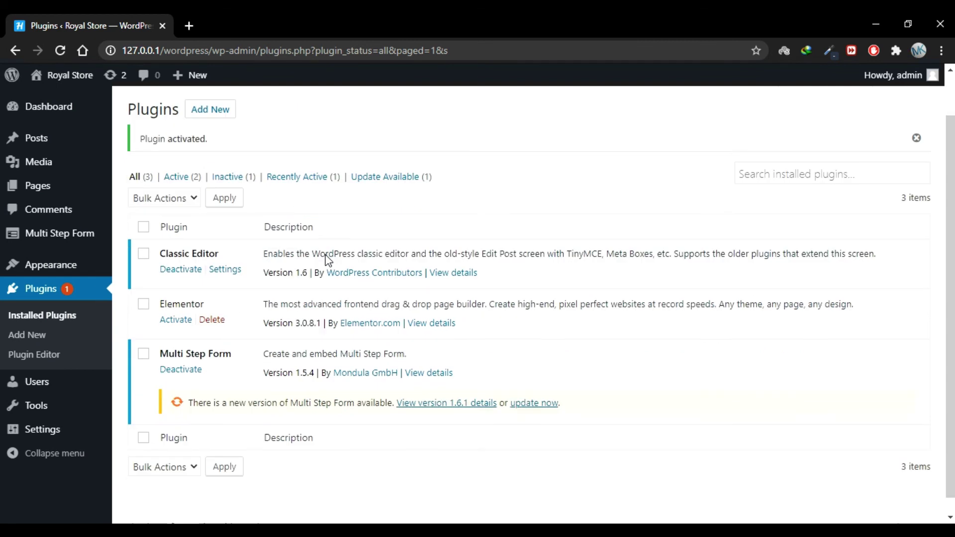
scroll(298, 298, "down", 2)
left_click_drag(233, 338, 160, 342)
left_click(161, 338)
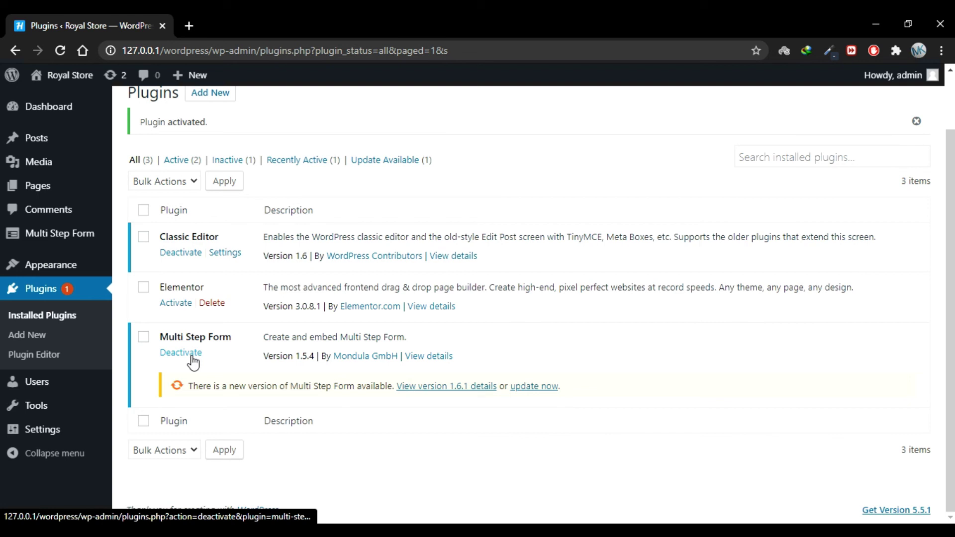
Step: Deactivate the Multi Step Form plugin and delete it together with its data
left_click(192, 356)
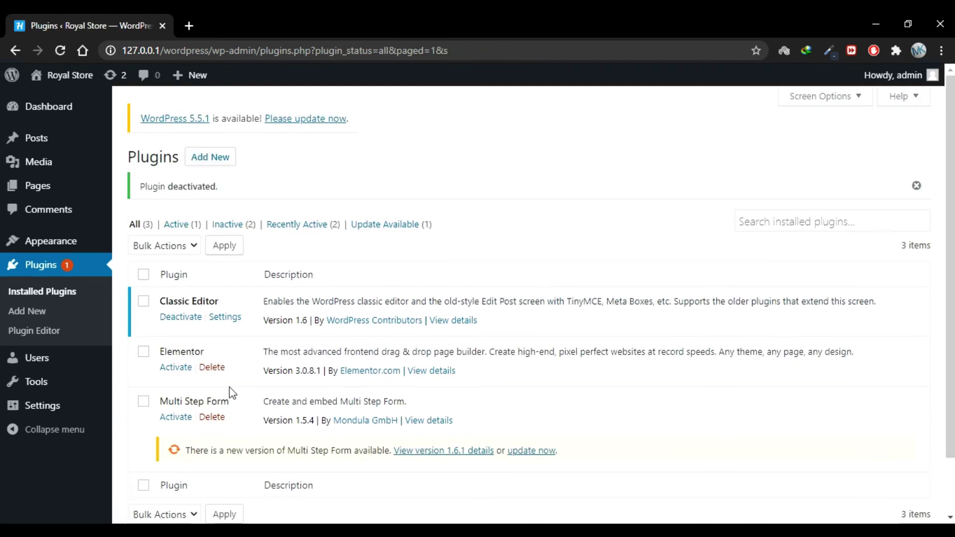
scroll(230, 393, "down", 2)
left_click(212, 352)
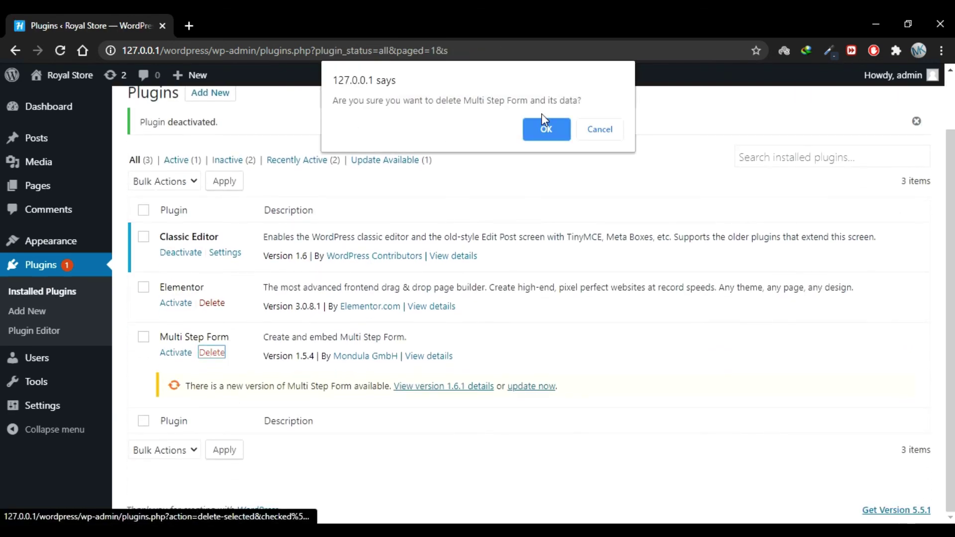
left_click(542, 122)
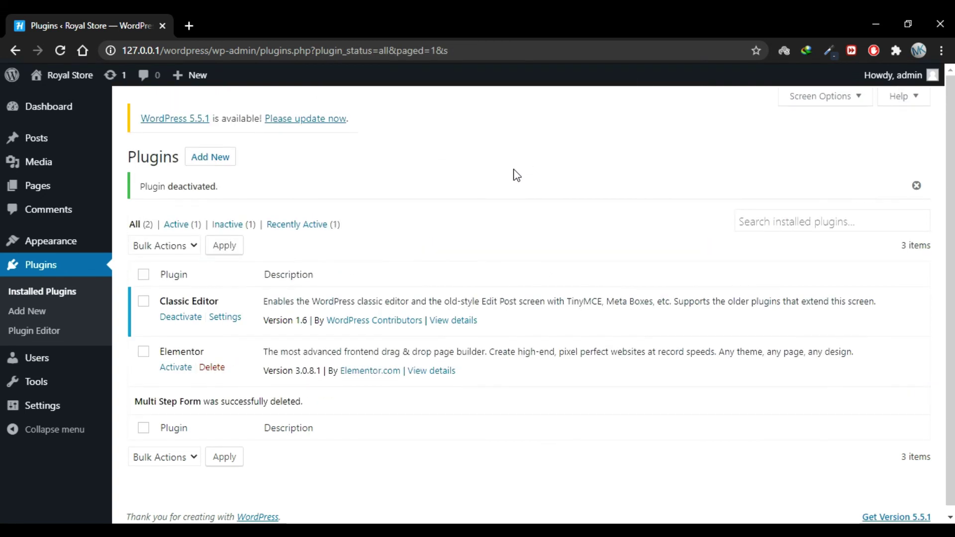